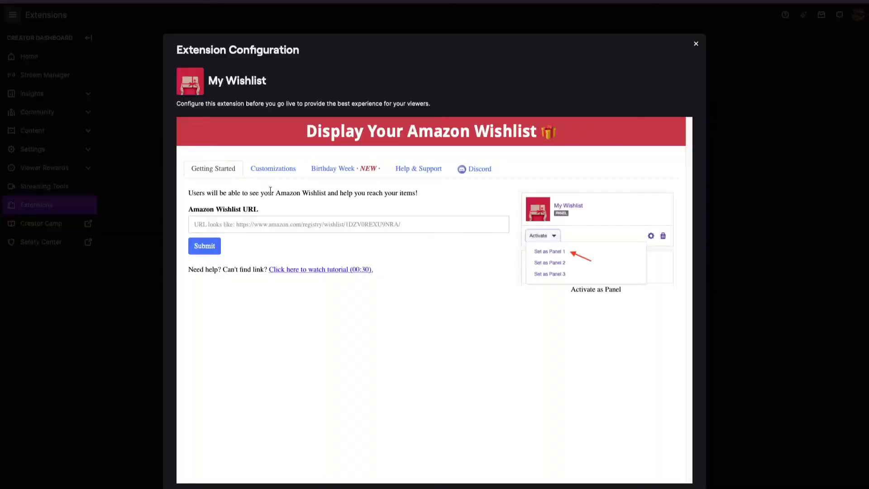
Step: Paste the Amazon wishlist link into My Wishlist, submit it, and open the setup tutorial
{"action": "right_click", "coordinate": [257, 224]}
{"action": "left_click", "coordinate": [271, 249]}
{"action": "left_click", "coordinate": [205, 246]}
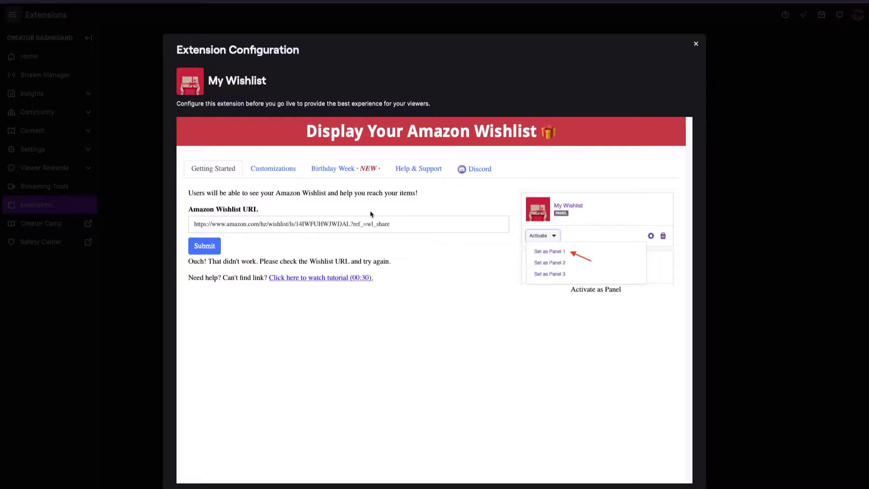
{"action": "left_click", "coordinate": [326, 278]}
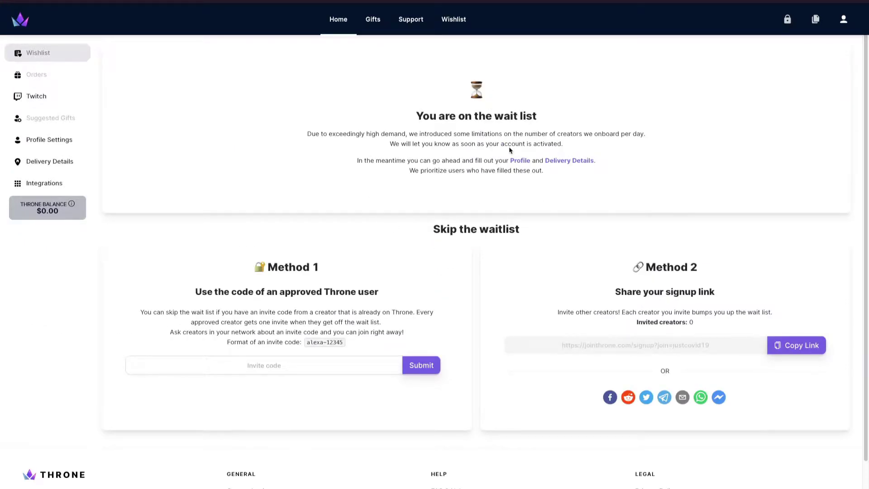
Step: Highlight and then clear the Throne wait-list explanation paragraphs
{"action": "left_click_drag", "start_coordinate": [308, 134], "coordinate": [570, 156]}
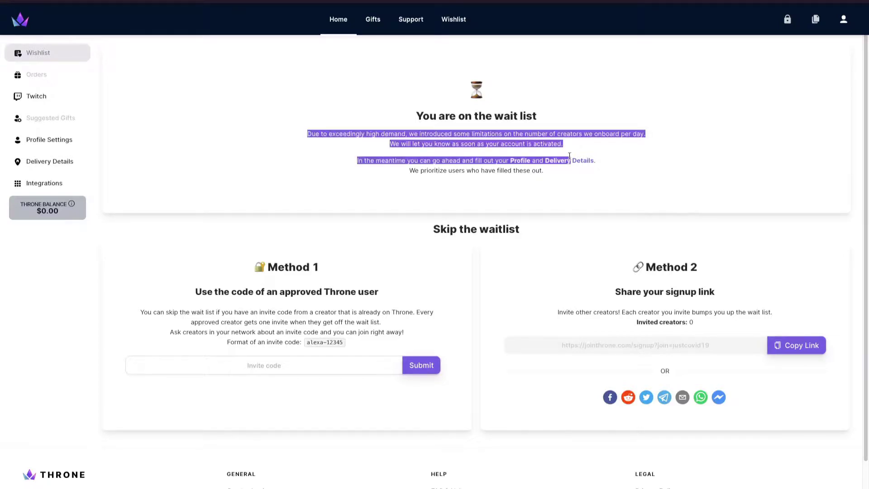
{"action": "left_click", "coordinate": [679, 214]}
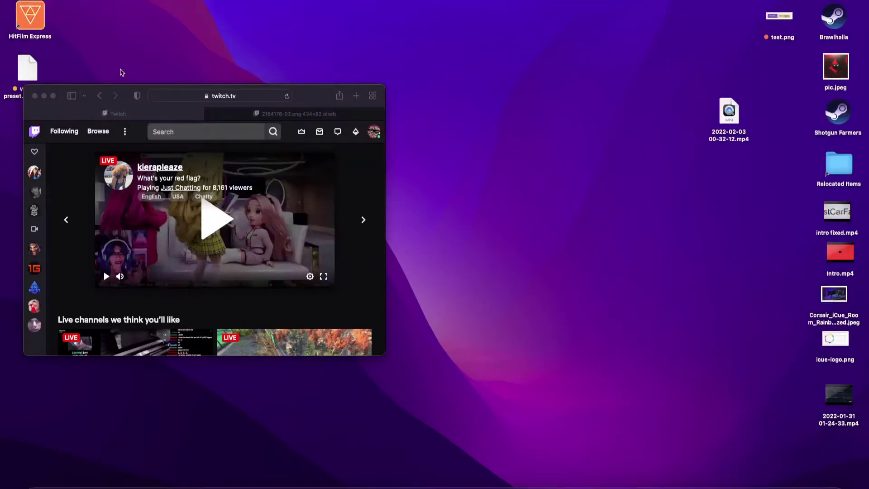
Step: Make Safari full screen and open the justcovid19 channel's About page via the account menu
{"action": "left_click", "coordinate": [53, 96]}
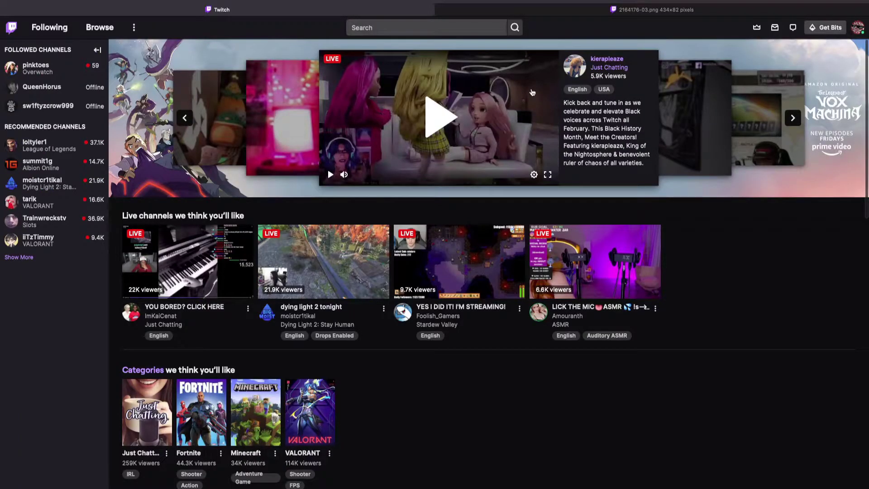
{"action": "left_click", "coordinate": [857, 28]}
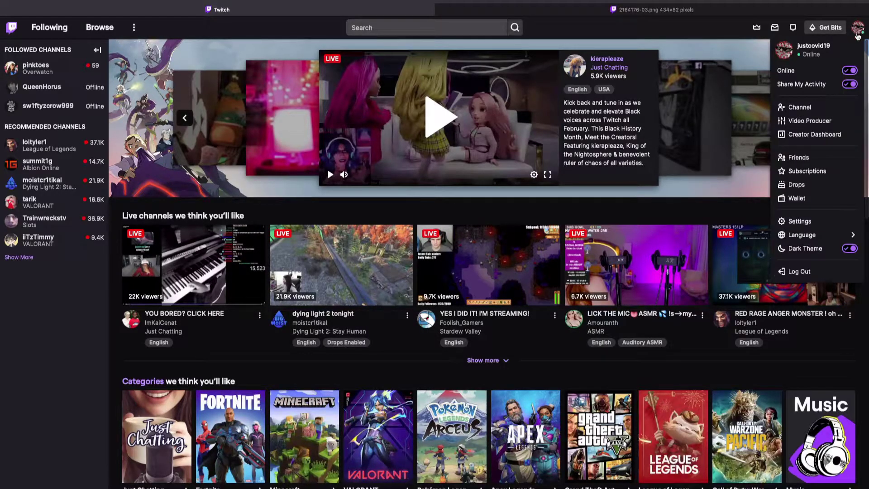
{"action": "left_click", "coordinate": [857, 31]}
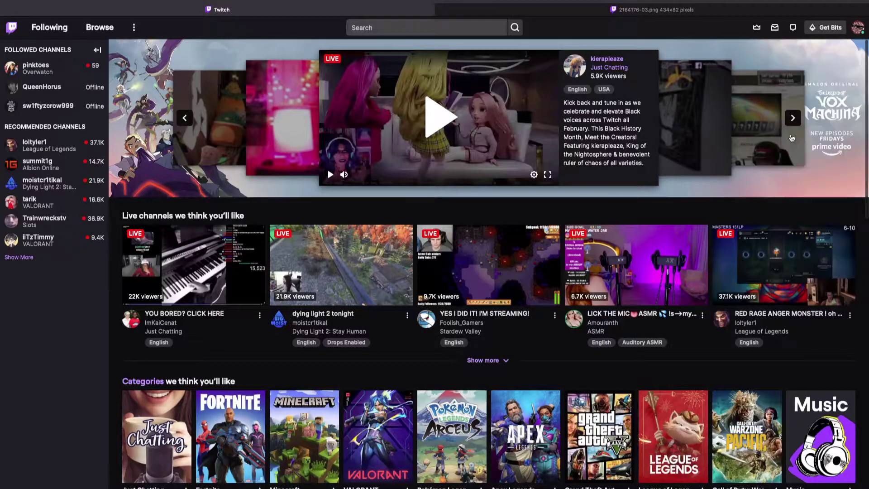
{"action": "left_click", "coordinate": [857, 28]}
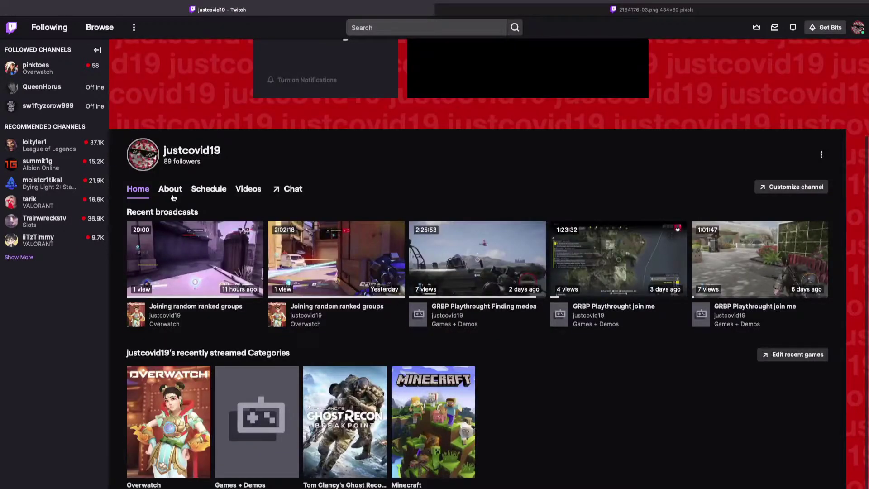
{"action": "left_click", "coordinate": [173, 194]}
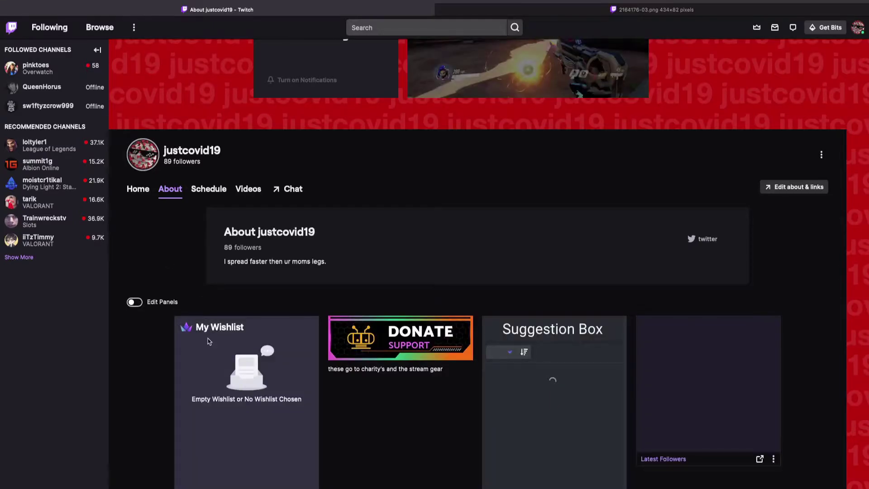
Step: Pause the channel's replay video
{"action": "scroll", "coordinate": [452, 270], "scroll_direction": "down", "scroll_amount": 2}
{"action": "scroll", "coordinate": [452, 270], "scroll_direction": "up", "scroll_amount": 4}
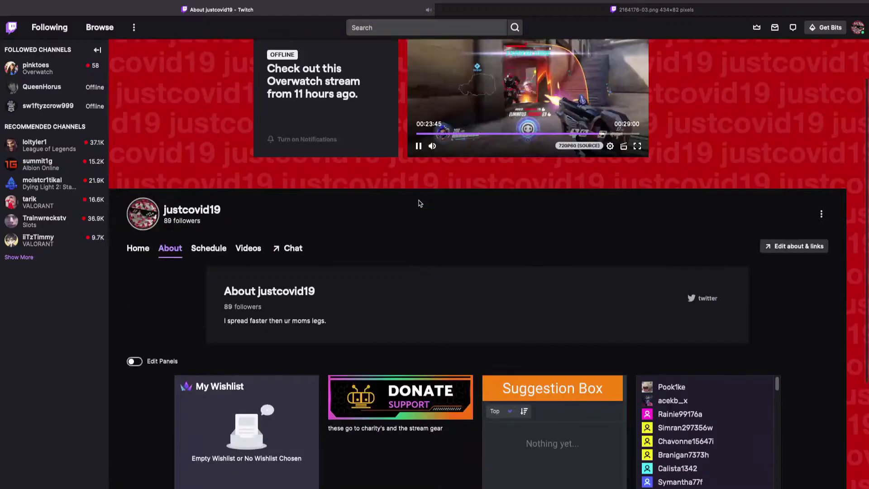
{"action": "left_click", "coordinate": [419, 145]}
Step: Scroll to the panels, highlight the Throne Wishlist label, and turn on Edit Panels
{"action": "scroll", "coordinate": [336, 382], "scroll_direction": "down", "scroll_amount": 3}
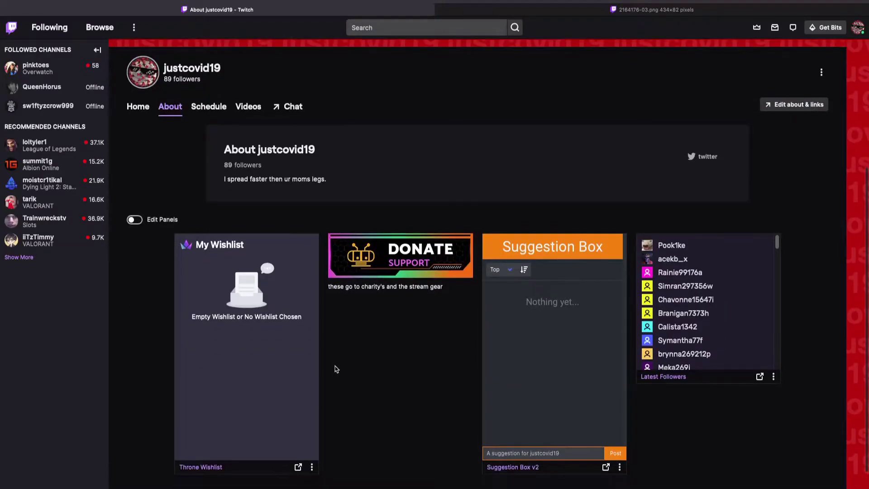
{"action": "scroll", "coordinate": [335, 353], "scroll_direction": "down", "scroll_amount": 1}
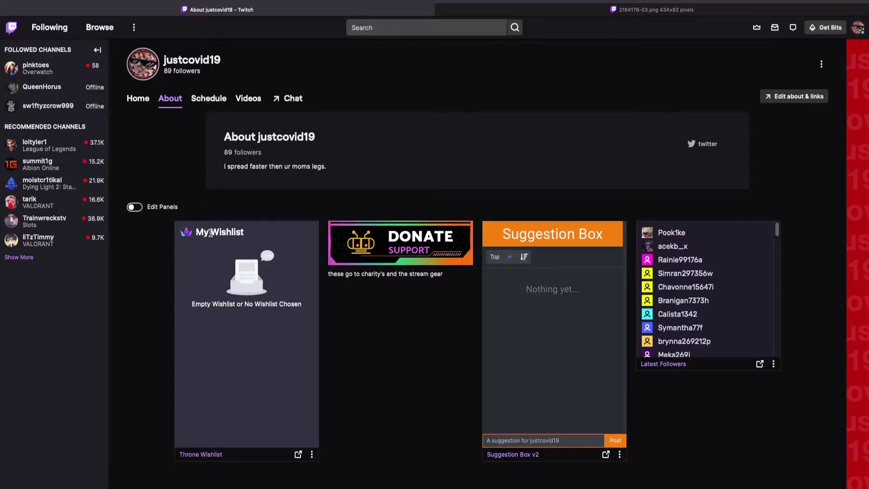
{"action": "triple_click", "coordinate": [208, 457]}
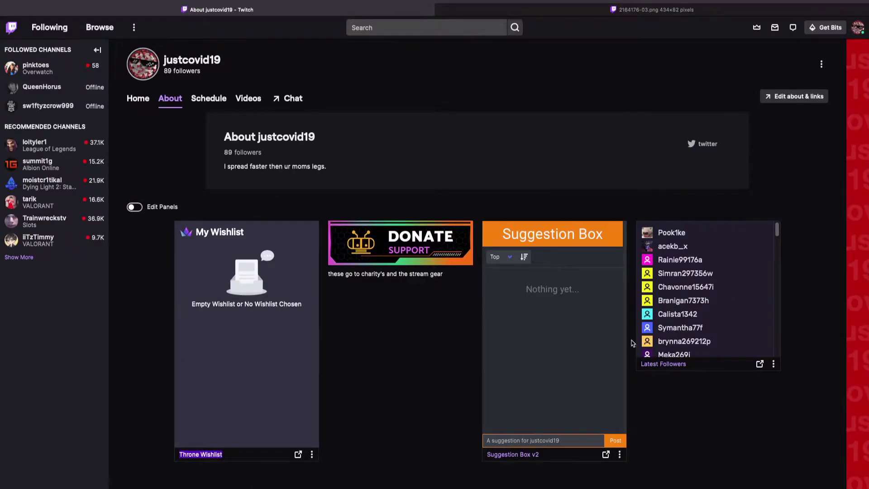
{"action": "left_click", "coordinate": [132, 208]}
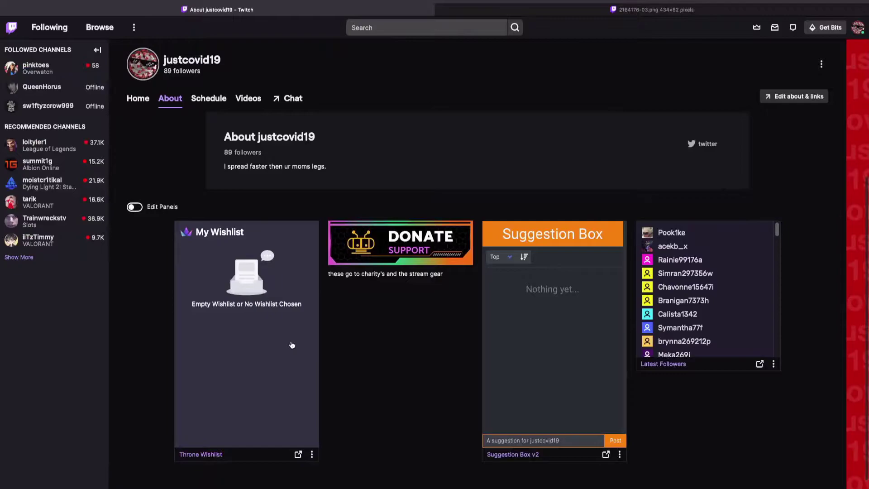
Step: Replace the Throne Wishlist panel with a new text-or-image panel and begin adding its image
{"action": "left_click", "coordinate": [262, 411]}
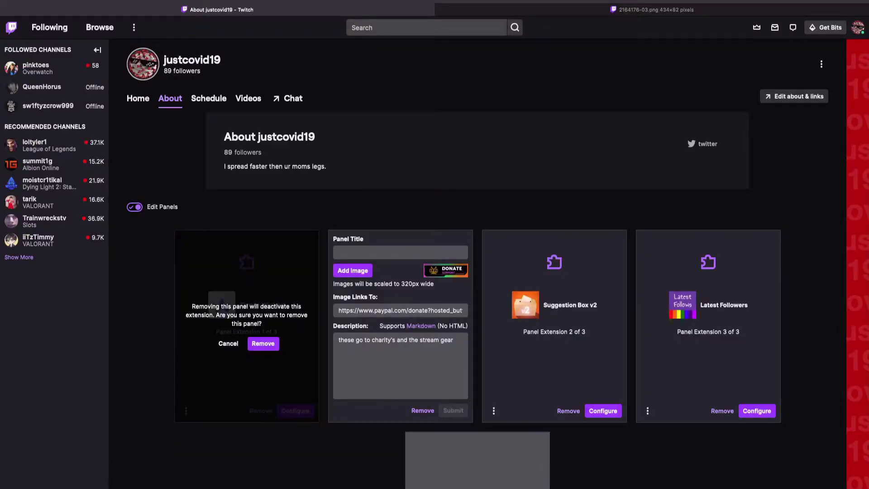
{"action": "left_click", "coordinate": [264, 345]}
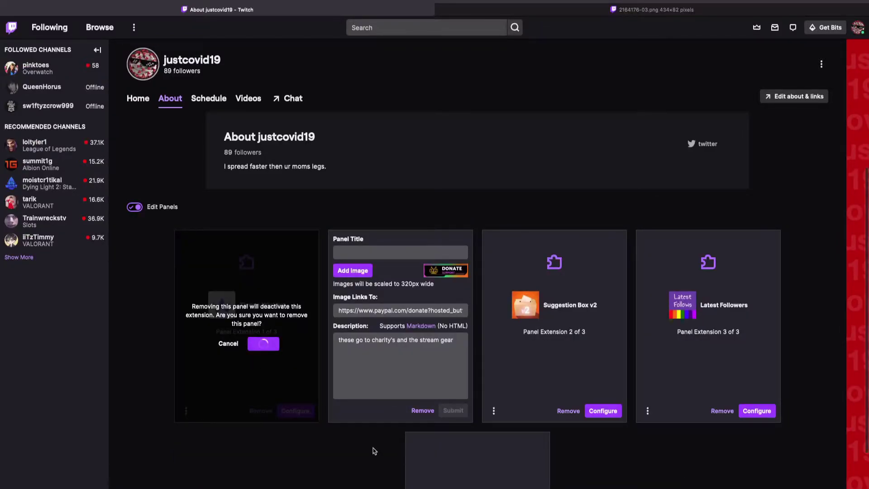
{"action": "left_click", "coordinate": [729, 342]}
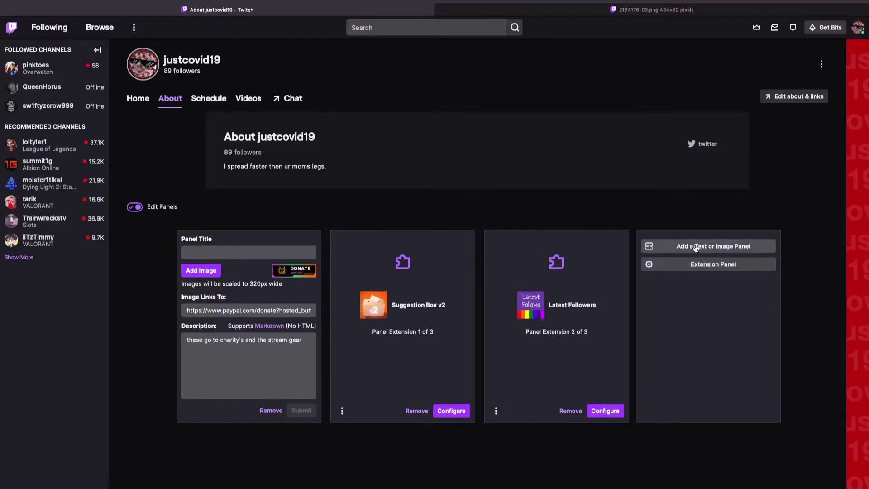
{"action": "left_click", "coordinate": [696, 249]}
{"action": "left_click", "coordinate": [663, 271]}
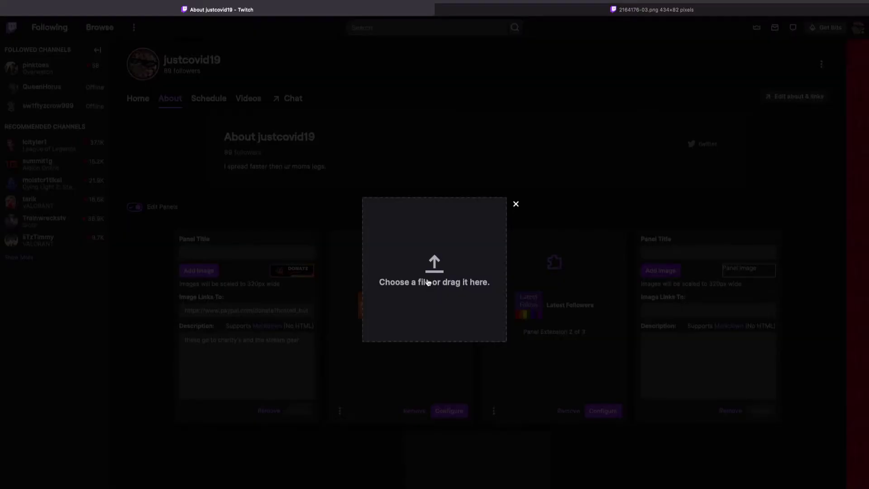
Step: Upload Desktop test.png to the panel with a full-image crop, then view the 2164176-03.png tab
{"action": "left_click", "coordinate": [504, 316]}
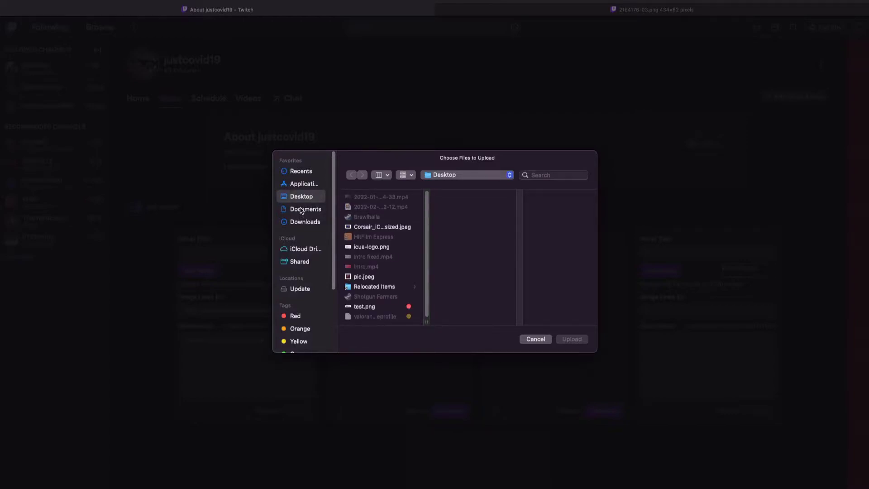
{"action": "scroll", "coordinate": [404, 248], "scroll_direction": "down", "scroll_amount": 1}
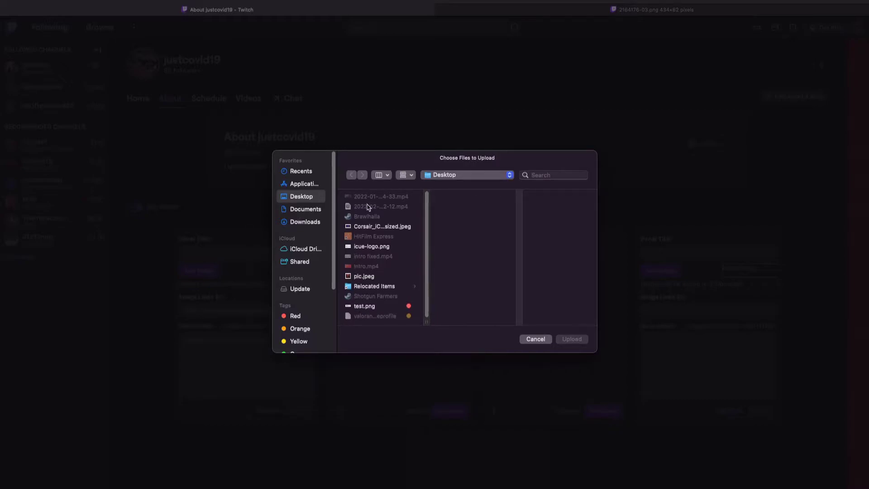
{"action": "left_click", "coordinate": [374, 306]}
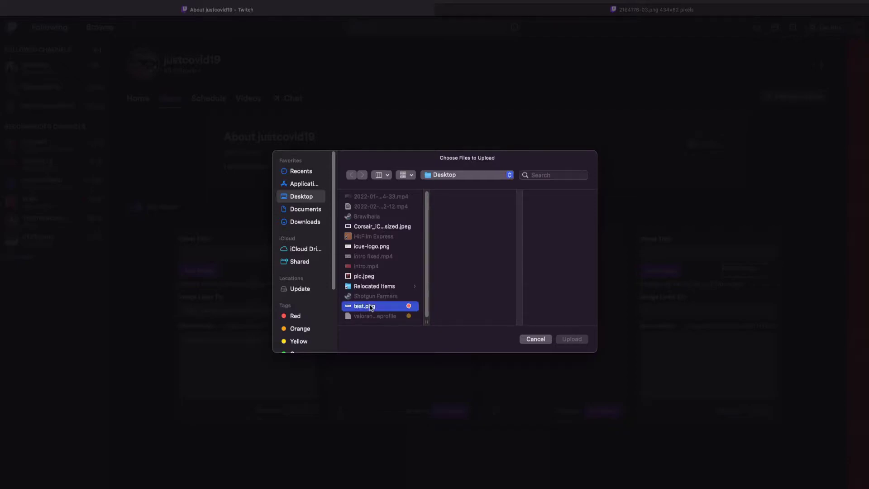
{"action": "left_click", "coordinate": [572, 340]}
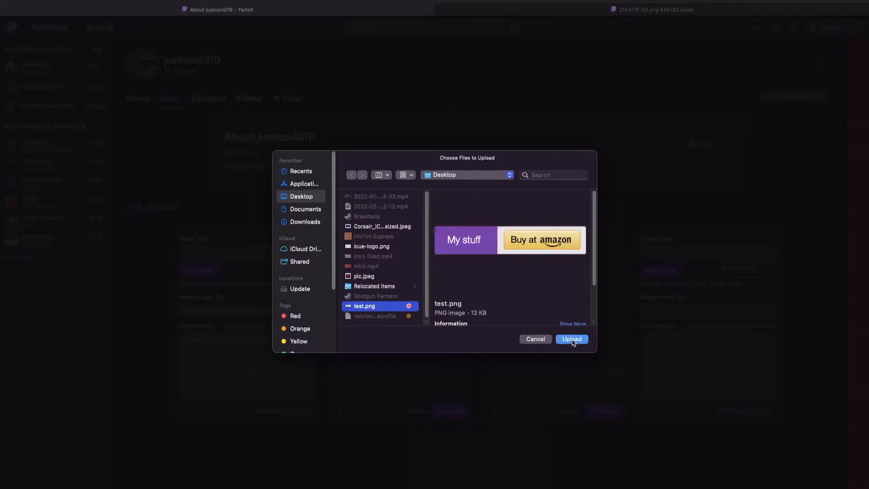
{"action": "left_click_drag", "start_coordinate": [498, 283], "coordinate": [580, 274]}
{"action": "left_click", "coordinate": [418, 291]}
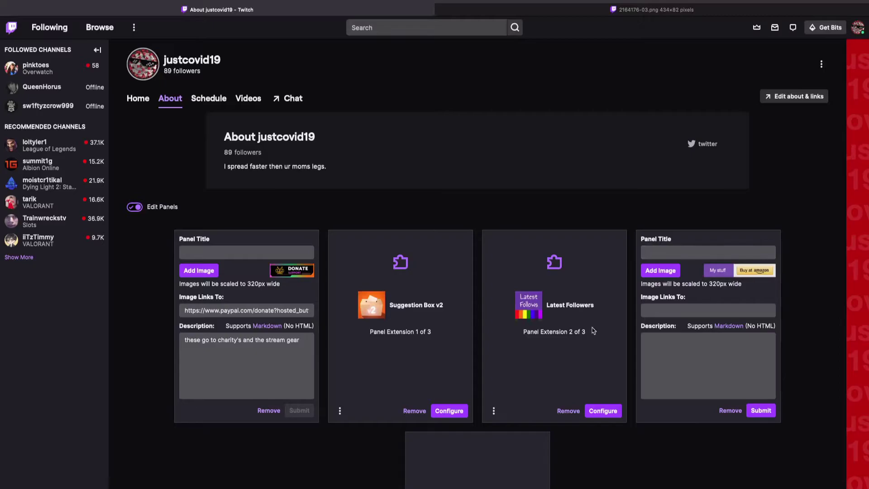
{"action": "left_click", "coordinate": [457, 10]}
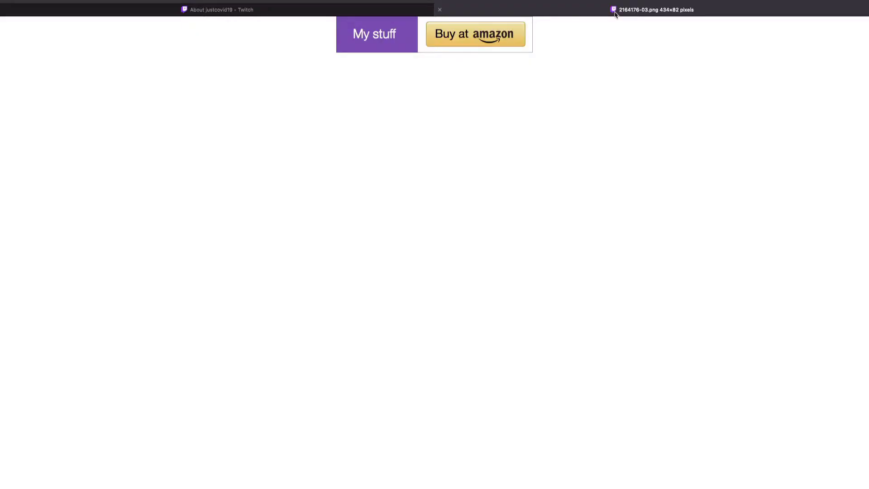
Step: Load the Amazon website by entering amazon in the address bar
{"action": "key", "text": "super+l"}
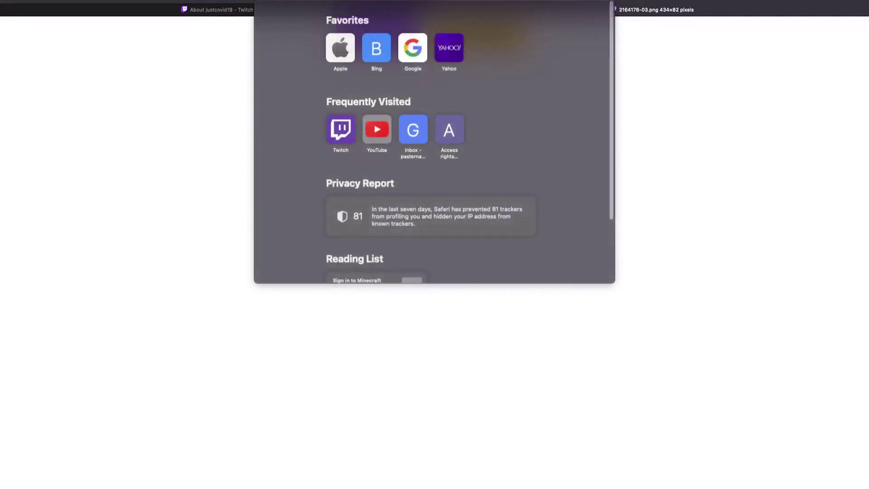
{"action": "type", "text": "amazon"}
{"action": "key", "text": "Return"}
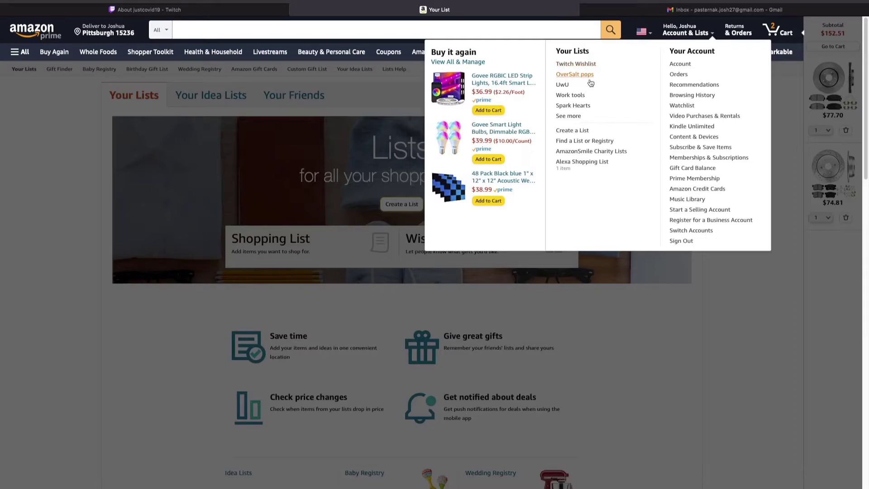
Step: Copy the Twitch Wishlist's view-only share link from Your Lists and return to the Twitch tab
{"action": "left_click", "coordinate": [568, 116]}
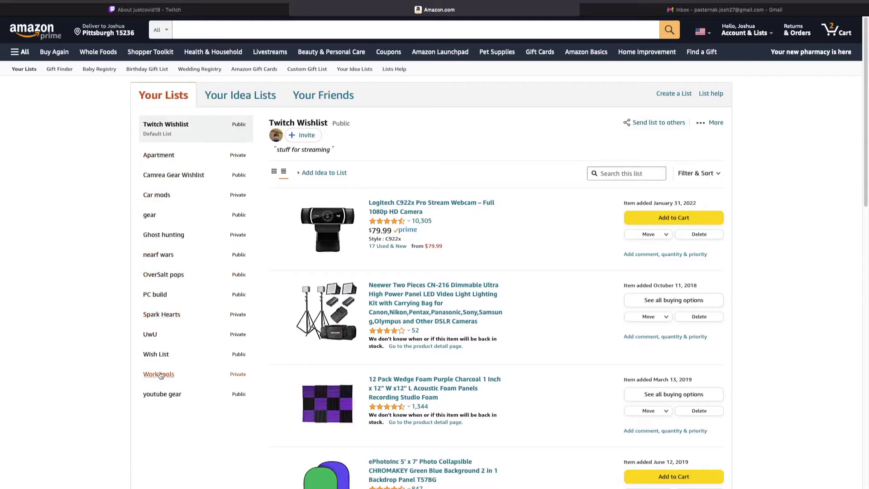
{"action": "left_click", "coordinate": [185, 130]}
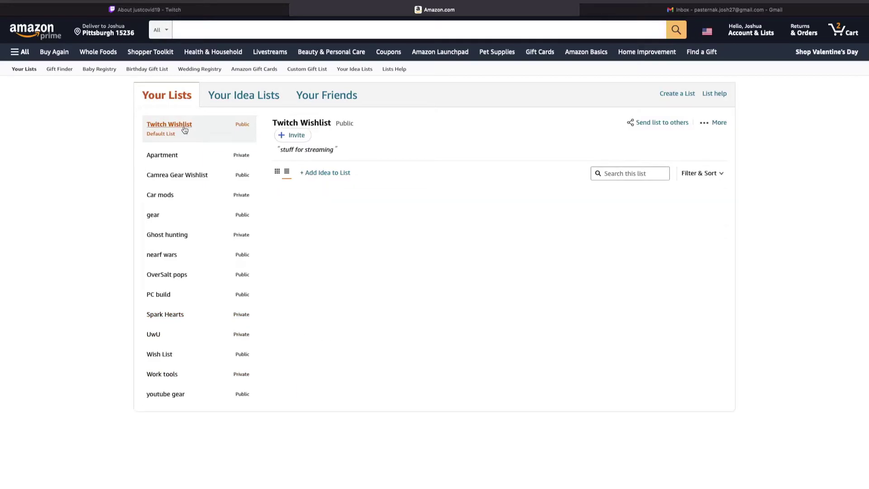
{"action": "left_click", "coordinate": [659, 127]}
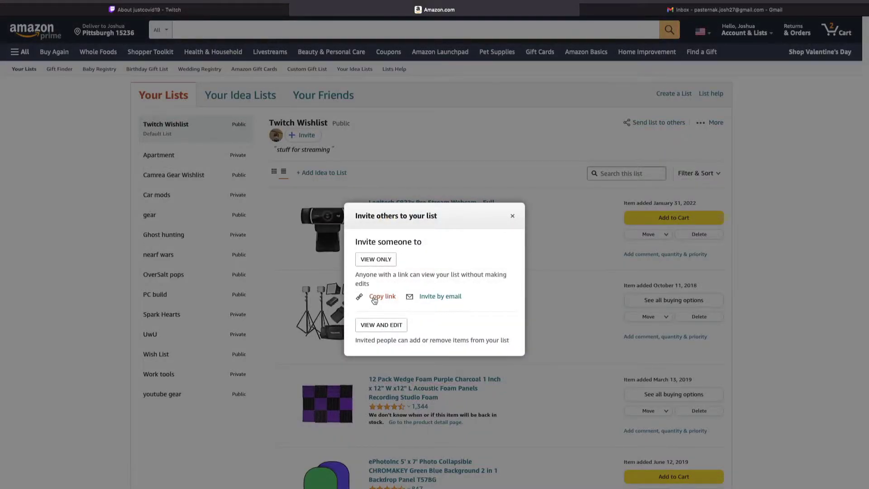
{"action": "left_click", "coordinate": [380, 297]}
{"action": "left_click", "coordinate": [512, 216]}
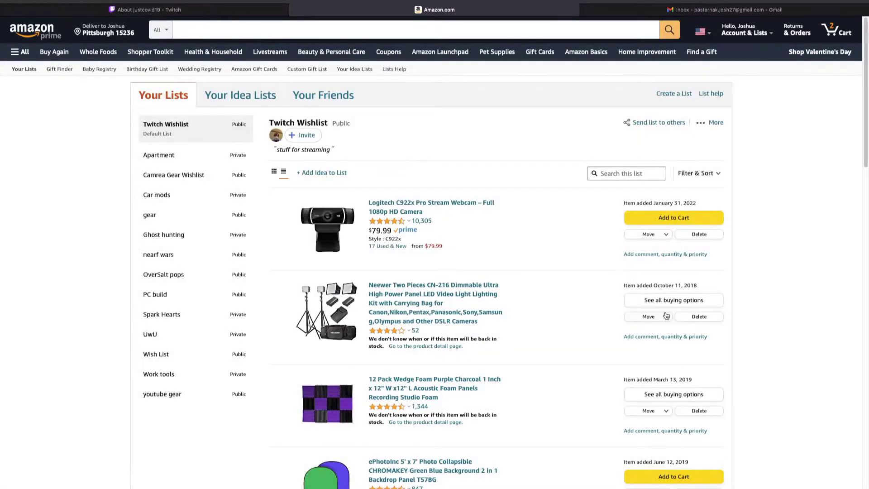
{"action": "left_click", "coordinate": [150, 10]}
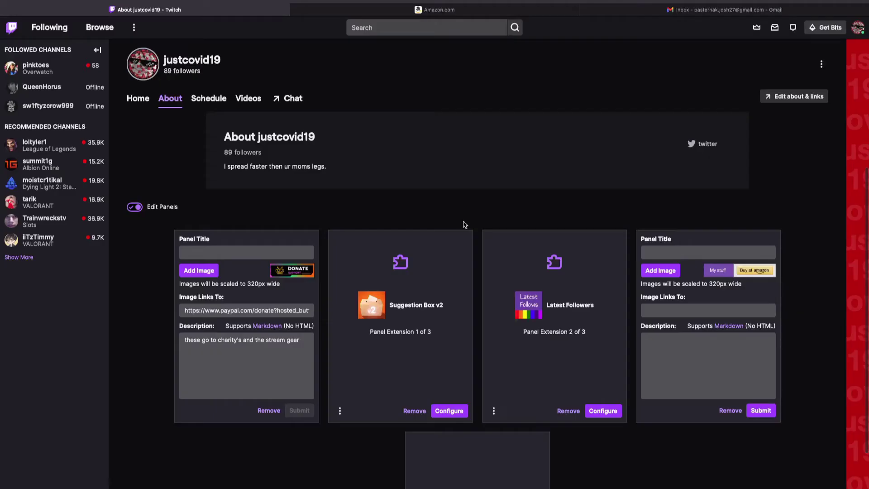
Step: Paste the Amazon wishlist share URL into the panel's Image Links To field and submit
{"action": "left_click", "coordinate": [652, 310]}
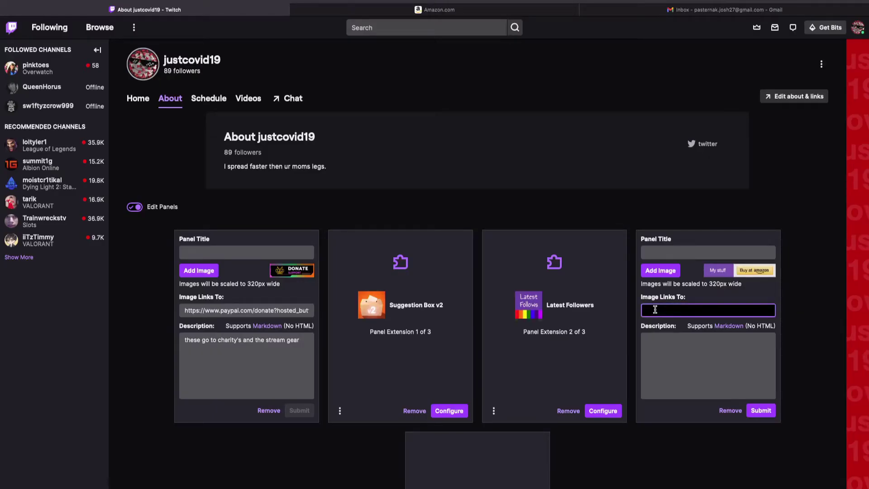
{"action": "right_click", "coordinate": [655, 311]}
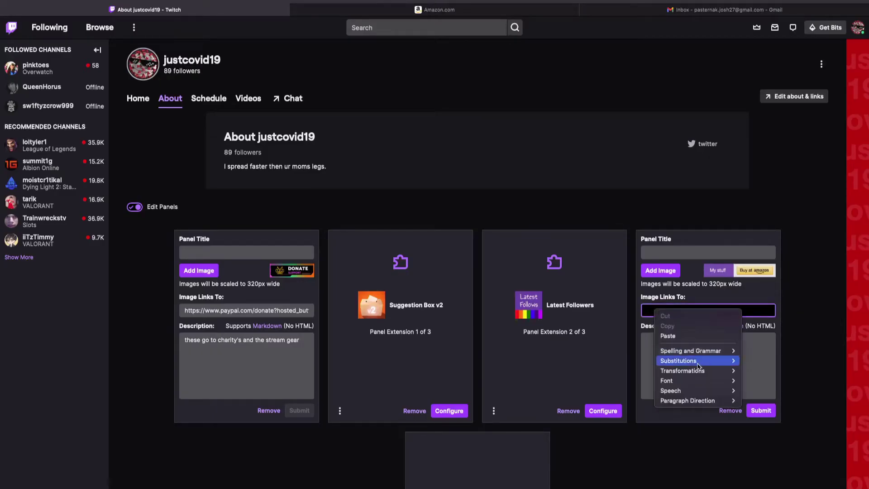
{"action": "left_click", "coordinate": [678, 336]}
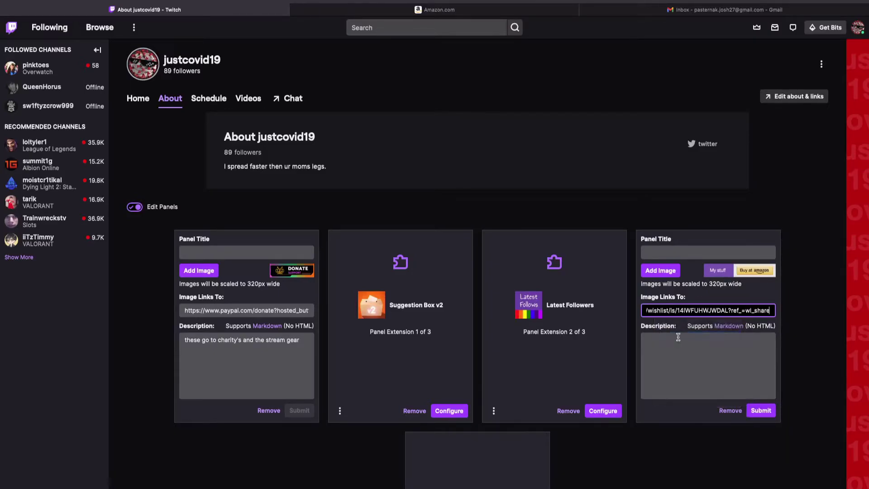
{"action": "left_click", "coordinate": [760, 412]}
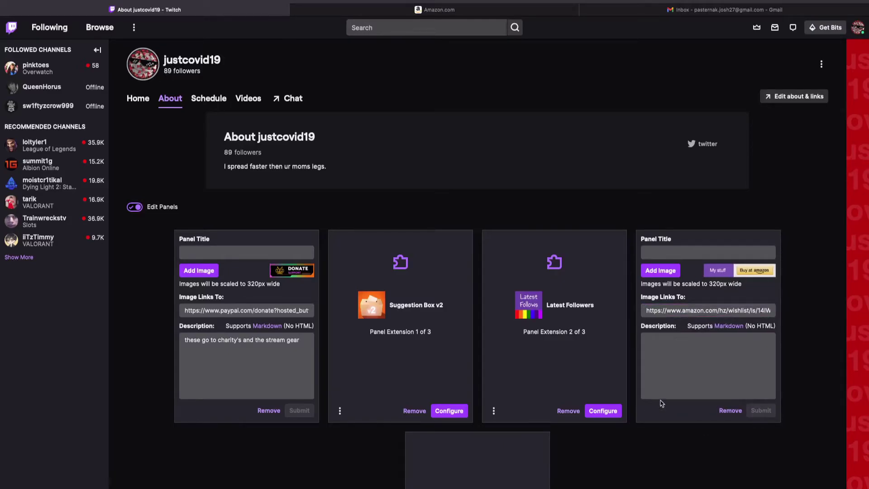
Step: Add the description 'Click here to buy gear for the stream', submit it, and exit Edit Panels
{"action": "left_click", "coordinate": [675, 350]}
{"action": "type", "text": "Cick here to buy gea"}
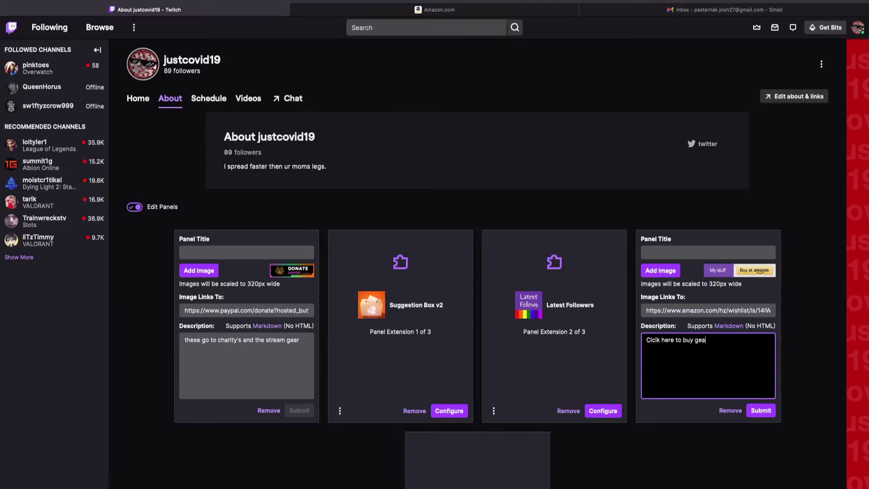
{"action": "type", "text": "e sty"}
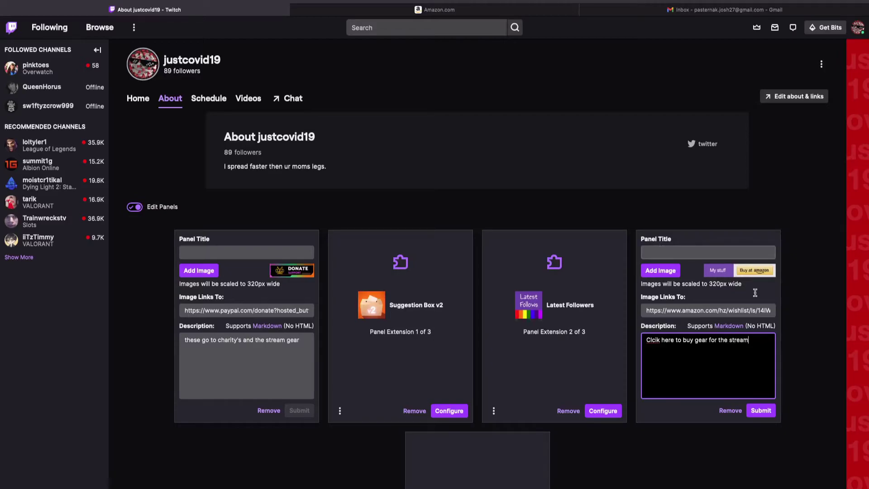
{"action": "left_click", "coordinate": [763, 411]}
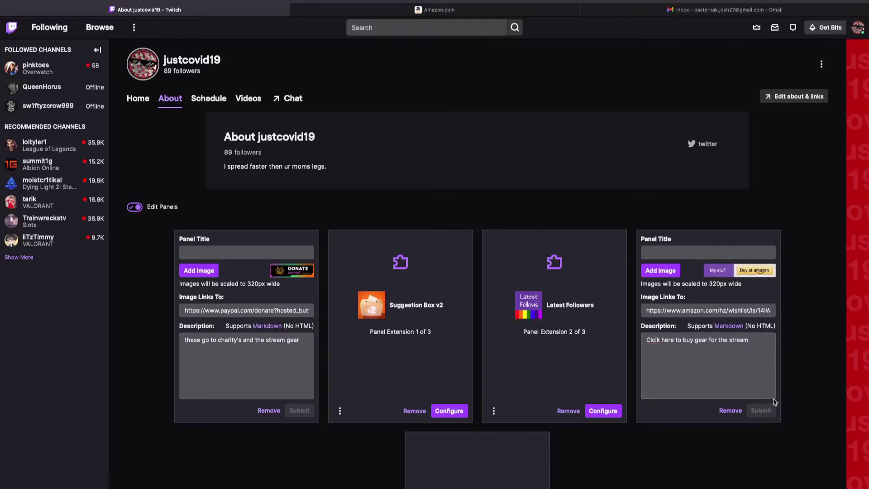
{"action": "left_click", "coordinate": [137, 208]}
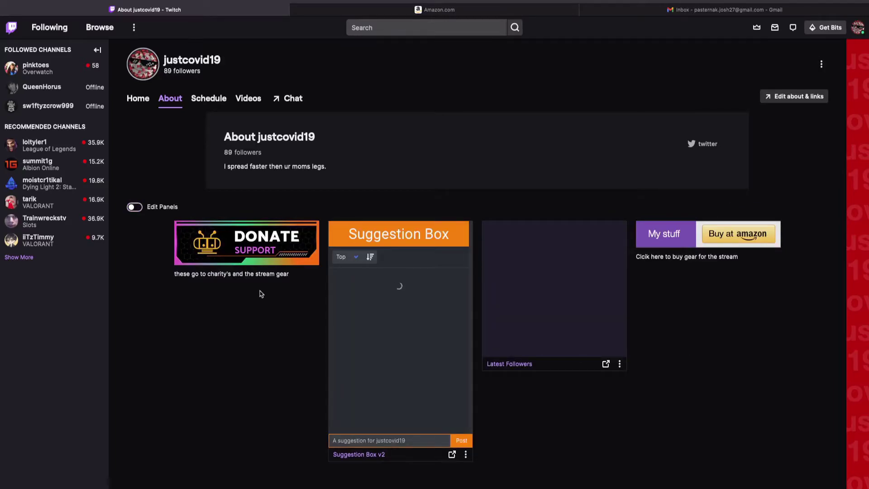
Step: Close the old Amazon tab and test that the My stuff / Buy at amazon panel opens the Twitch Wishlist
{"action": "left_click", "coordinate": [302, 14]}
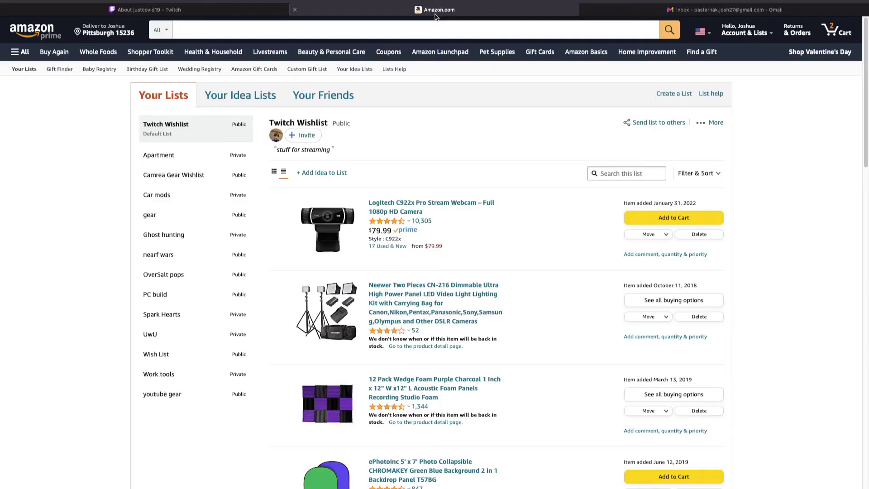
{"action": "left_click", "coordinate": [296, 10]}
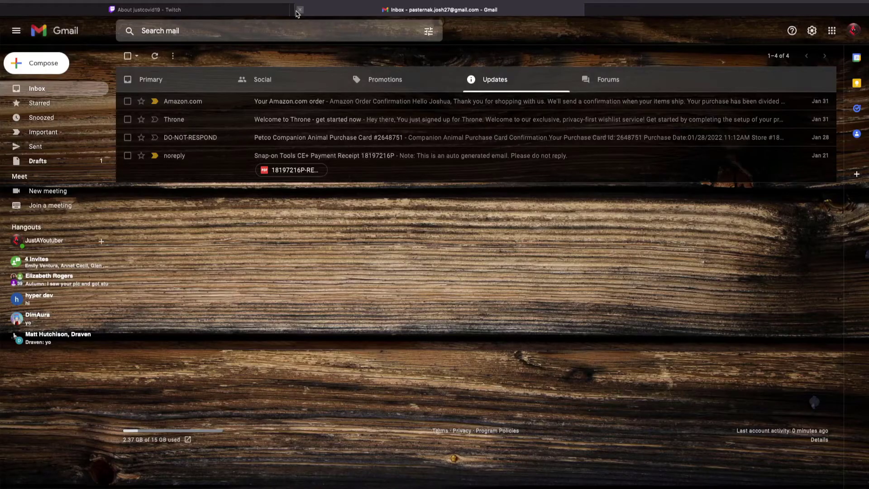
{"action": "left_click", "coordinate": [295, 11]}
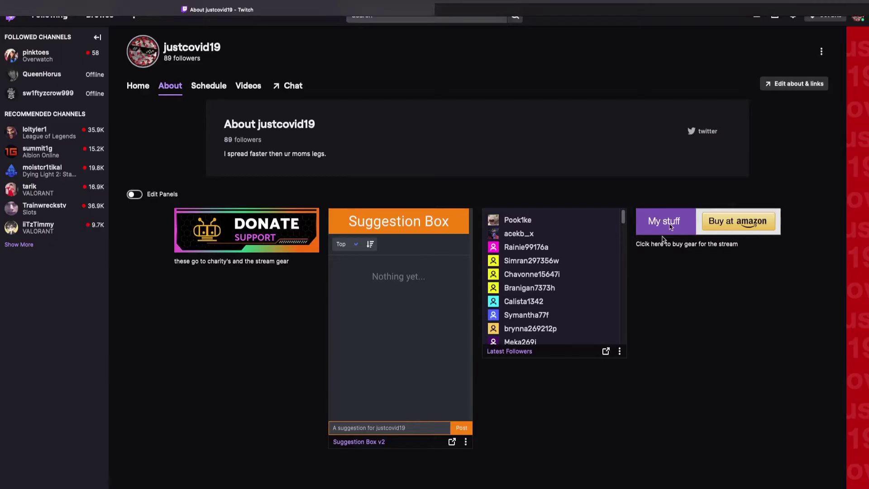
{"action": "left_click", "coordinate": [671, 228]}
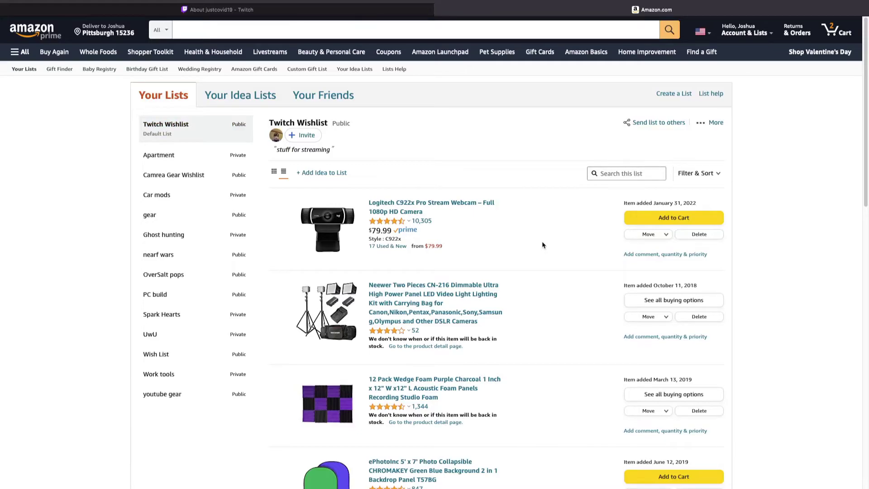
Step: Scroll through the Twitch Wishlist items on Amazon
{"action": "scroll", "coordinate": [543, 245], "scroll_direction": "down", "scroll_amount": 2}
{"action": "scroll", "coordinate": [589, 213], "scroll_direction": "up", "scroll_amount": 1}
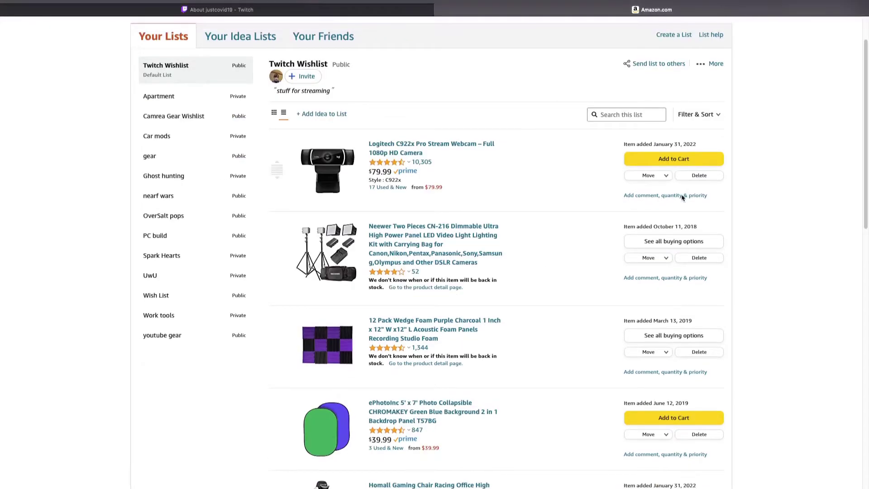
{"action": "scroll", "coordinate": [683, 197], "scroll_direction": "up", "scroll_amount": 2}
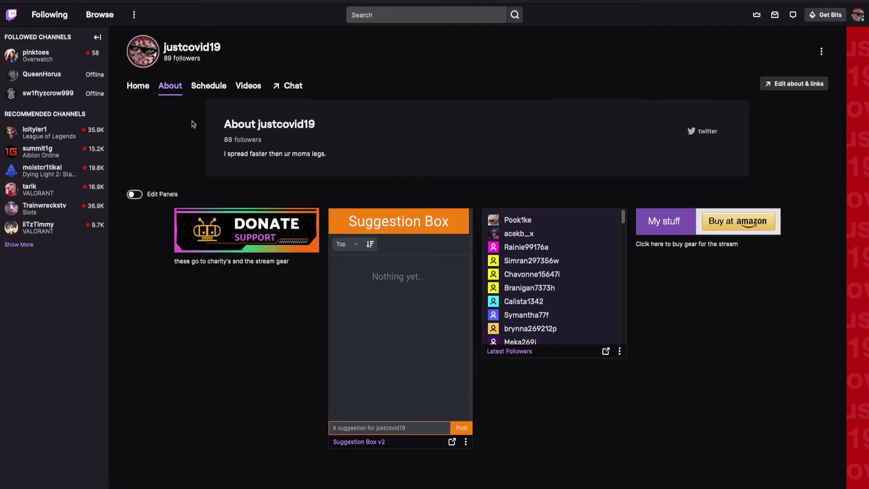
{"action": "scroll", "coordinate": [322, 180], "scroll_direction": "up", "scroll_amount": 3}
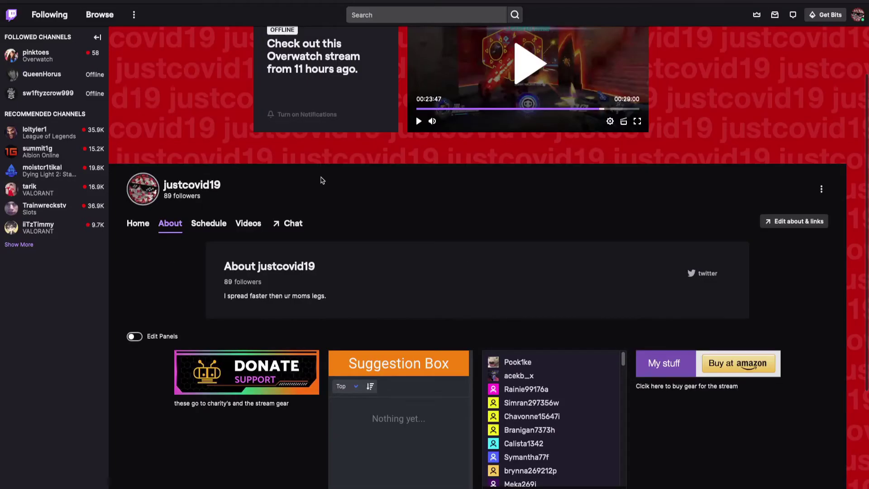
{"action": "scroll", "coordinate": [579, 336], "scroll_direction": "up", "scroll_amount": 2}
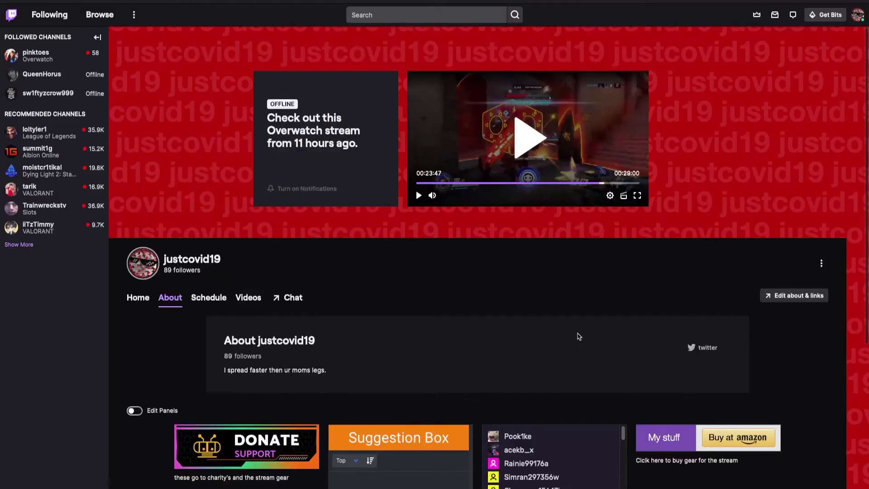
{"action": "scroll", "coordinate": [746, 412], "scroll_direction": "down", "scroll_amount": 2}
{"action": "scroll", "coordinate": [746, 412], "scroll_direction": "down", "scroll_amount": 1}
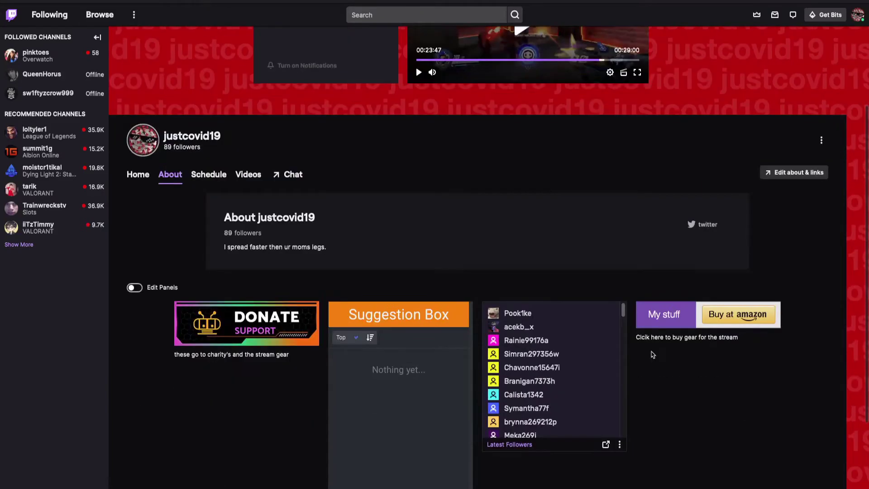
{"action": "scroll", "coordinate": [377, 216], "scroll_direction": "up", "scroll_amount": 3}
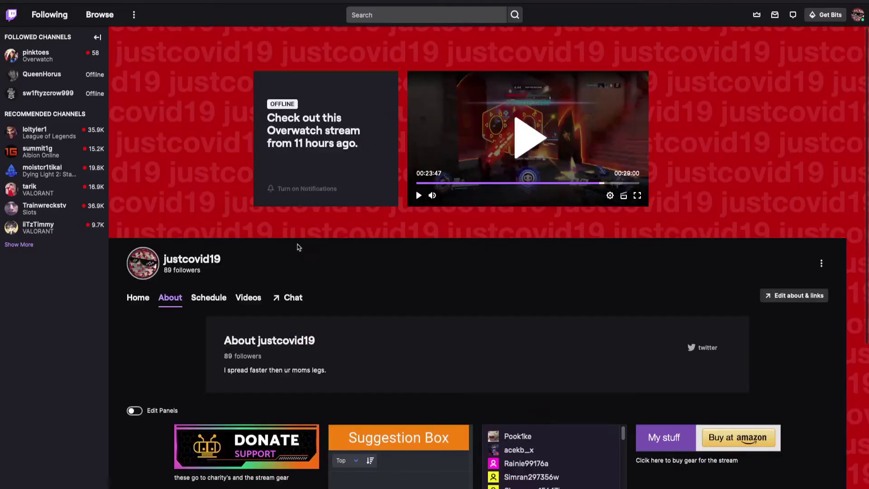